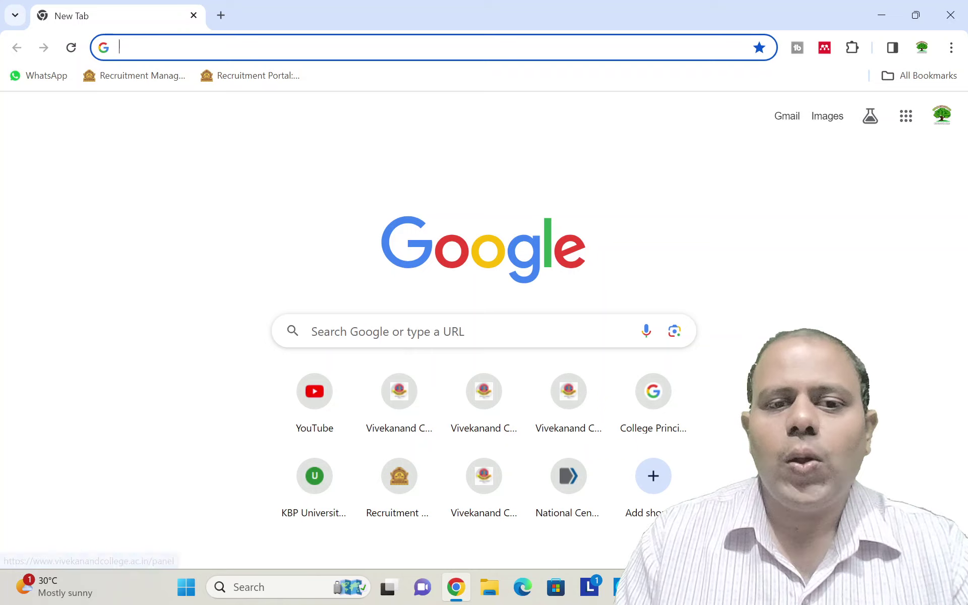
Rerun the earlier Google search 'isoelectric ph of of human myoglobin' from search history.
click(422, 331)
key(Down)
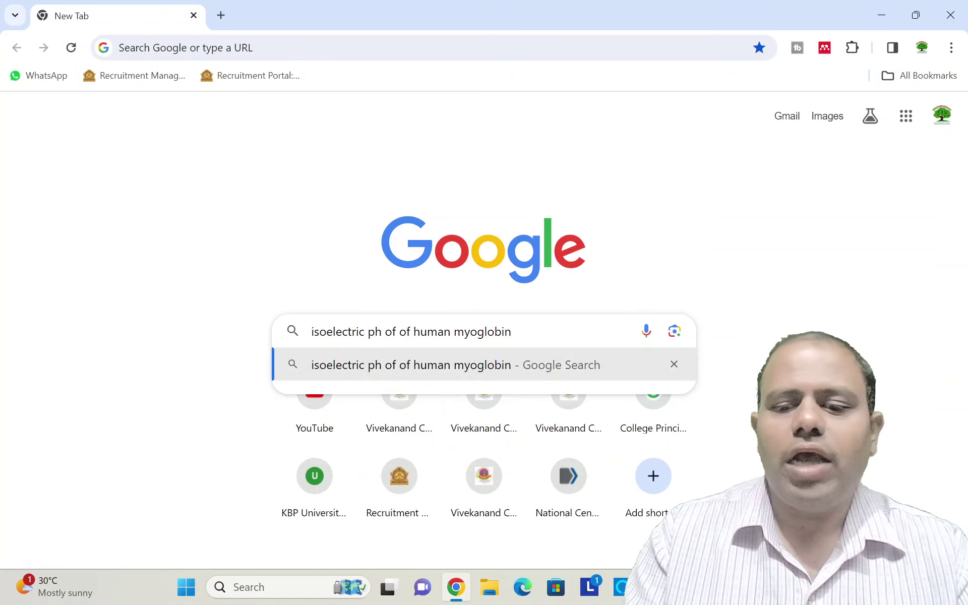
key(Return)
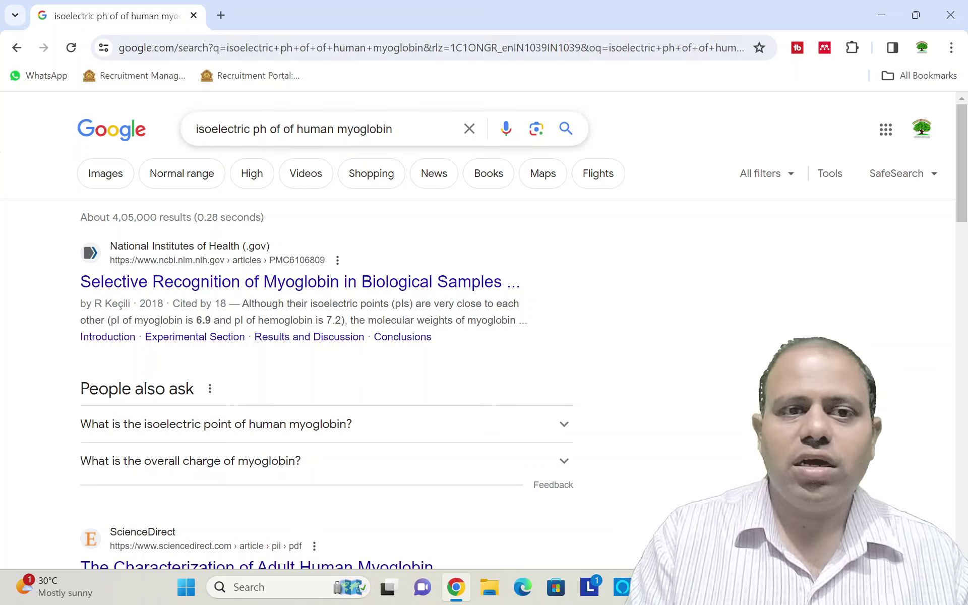
Change the query to 'molecular weight of of human myoglobin' and run the search.
key(BackSpace)
key(BackSpace)
key(BackSpace)
key(BackSpace)
key(BackSpace)
key(BackSpace)
key(BackSpace)
key(BackSpace)
key(BackSpace)
key(BackSpace)
key(BackSpace)
key(BackSpace)
key(BackSpace)
key(BackSpace)
key(BackSpace)
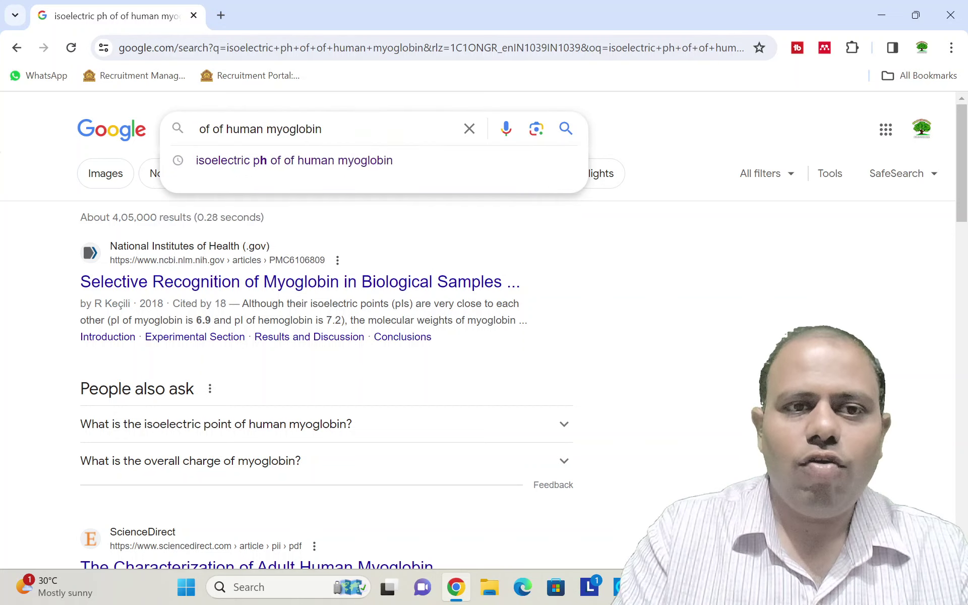
text(molecu)
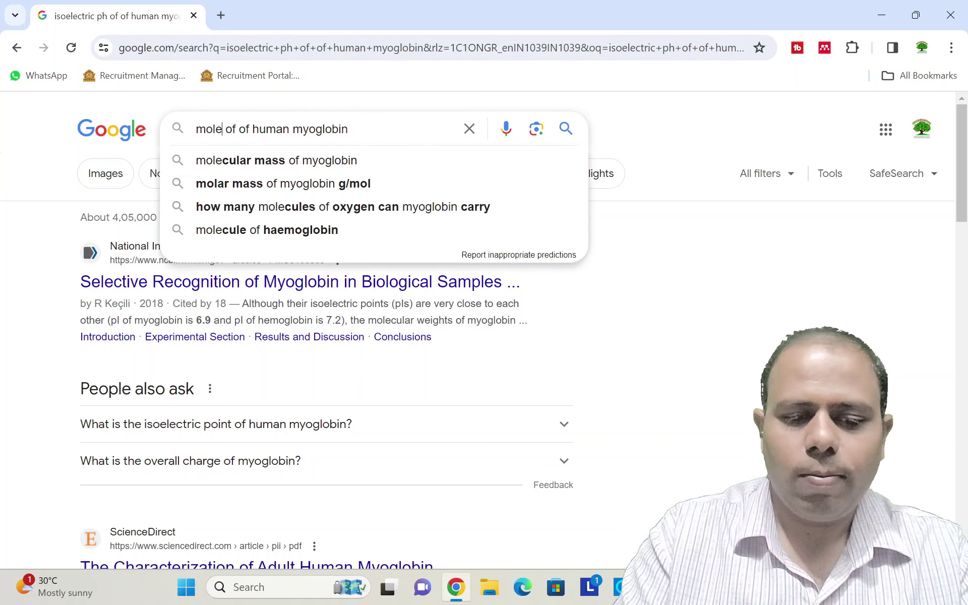
text(lar wei)
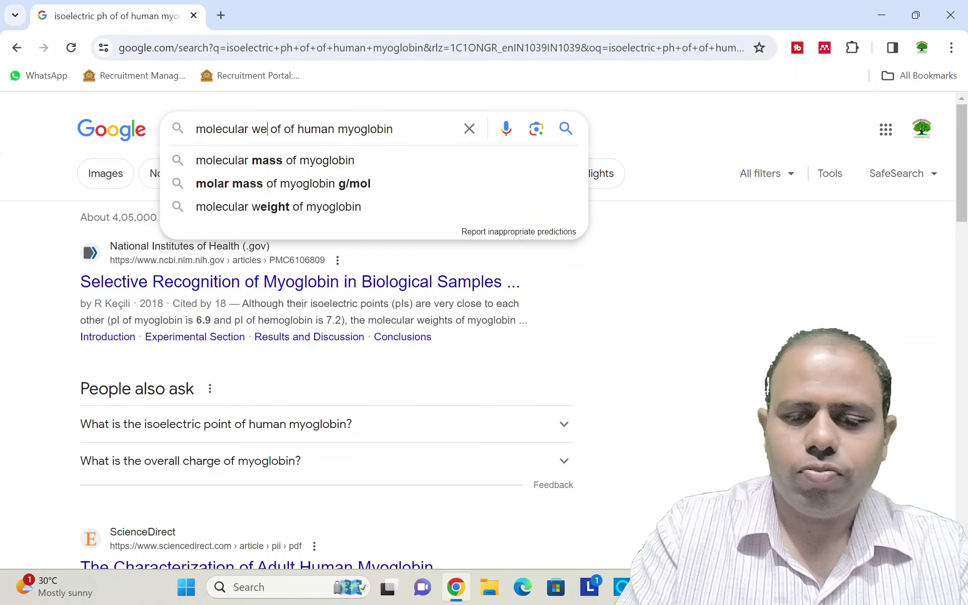
text(ght)
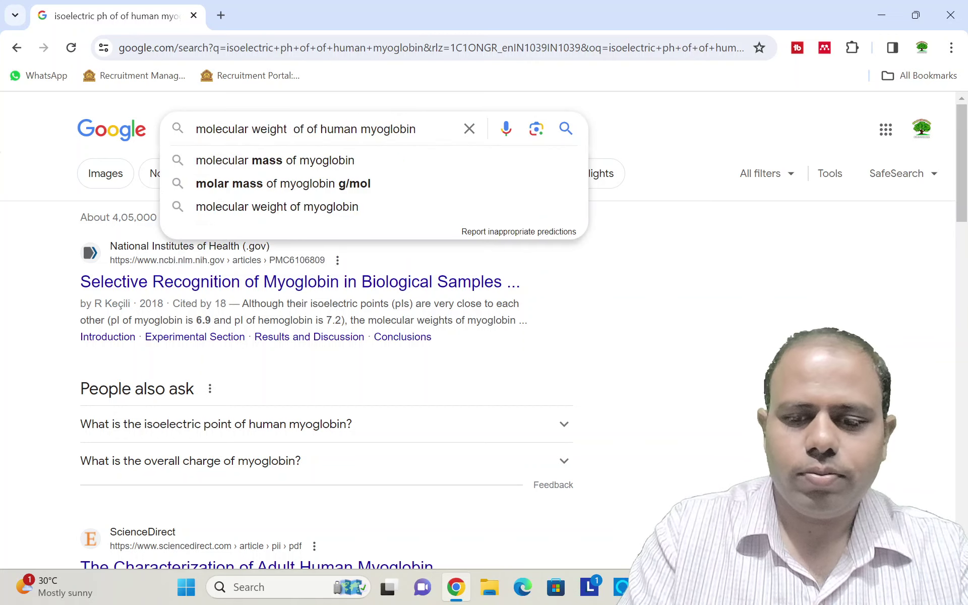
key(BackSpace)
key(Return)
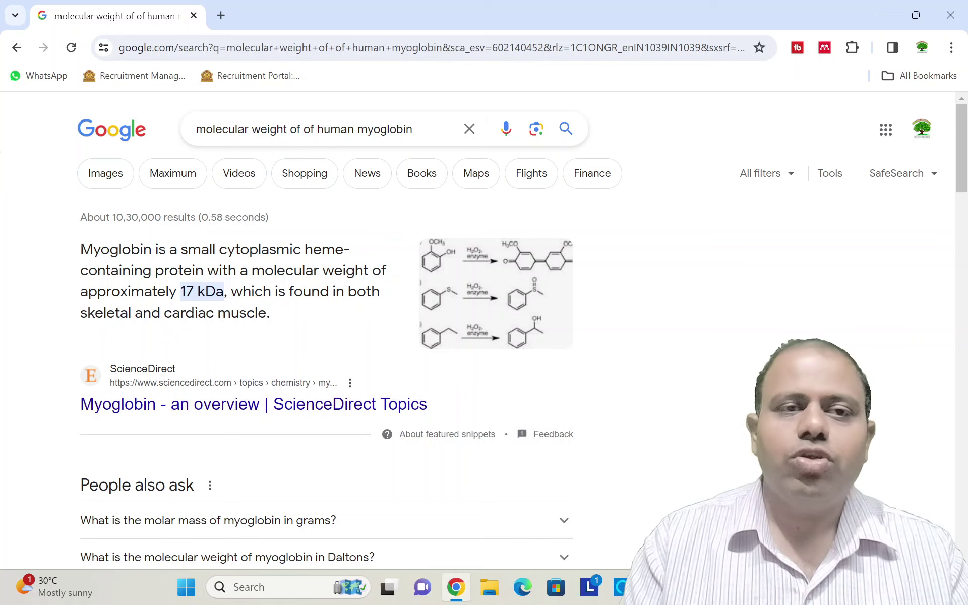
Open the NCBI home page (ncbi.nlm.nih.gov) in a new tab.
click(222, 23)
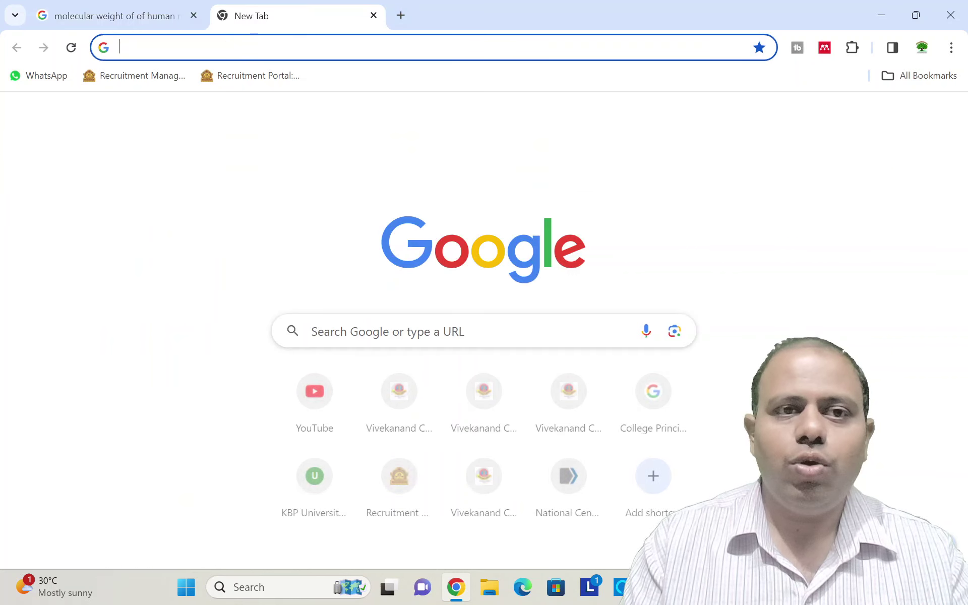
text(ww)
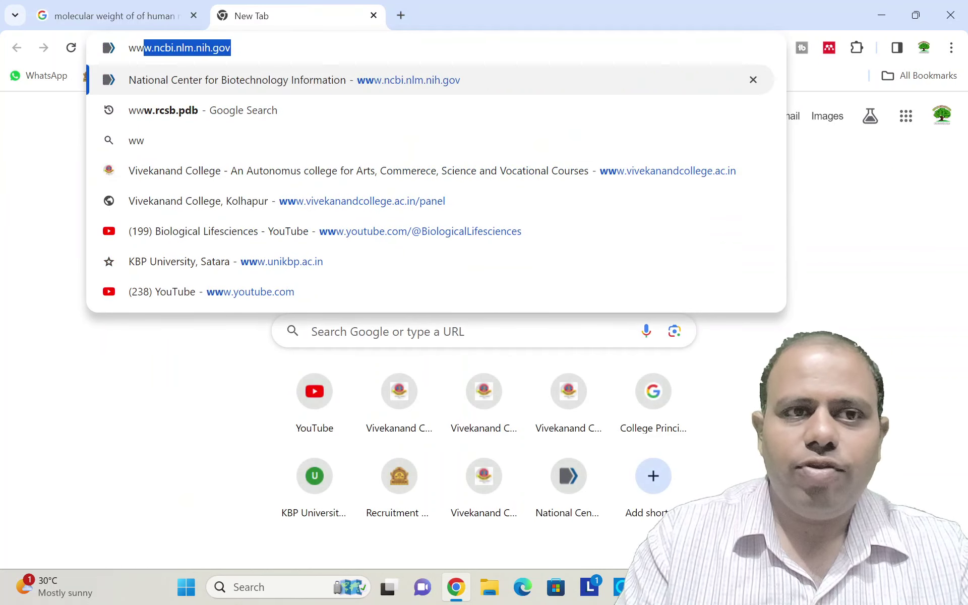
text(w)
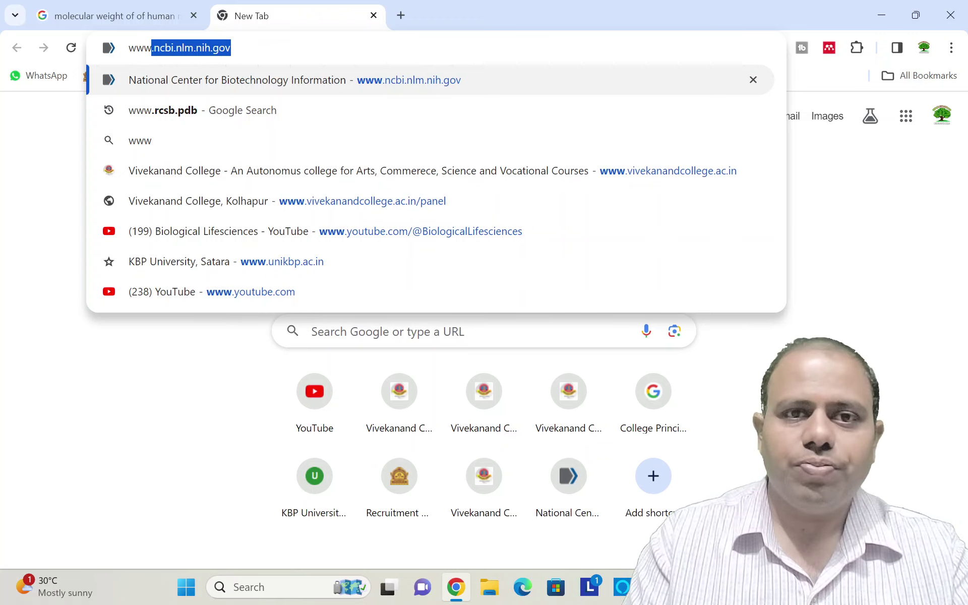
click(281, 79)
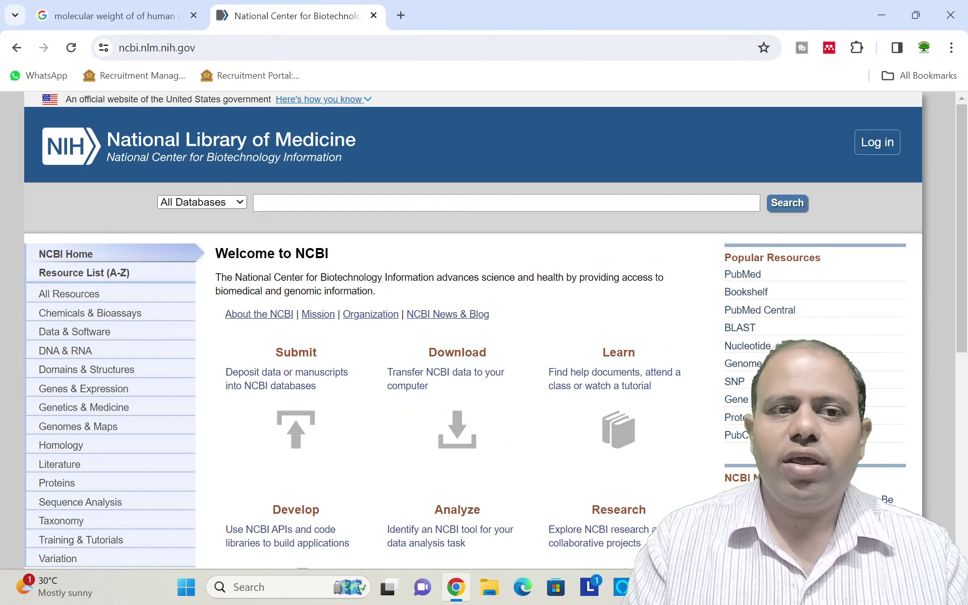
Set the NCBI database dropdown from All Databases to Protein.
click(236, 202)
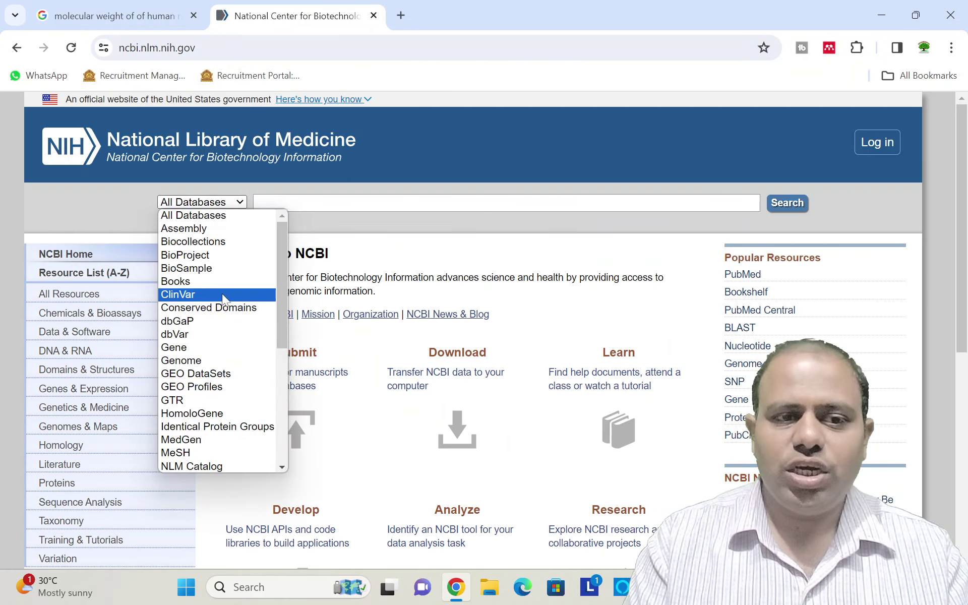
scroll(213, 385, down, 4)
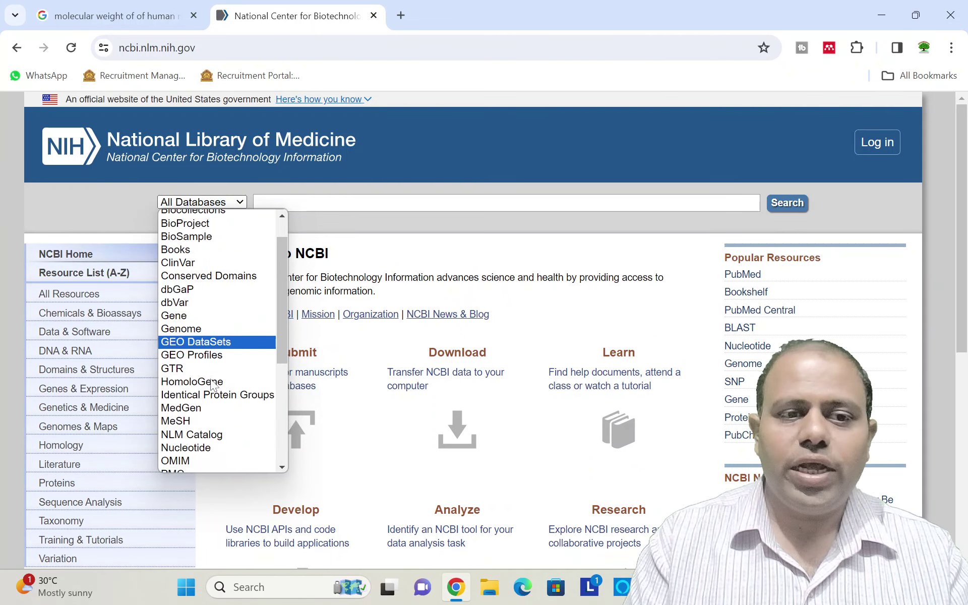
scroll(213, 385, down, 1)
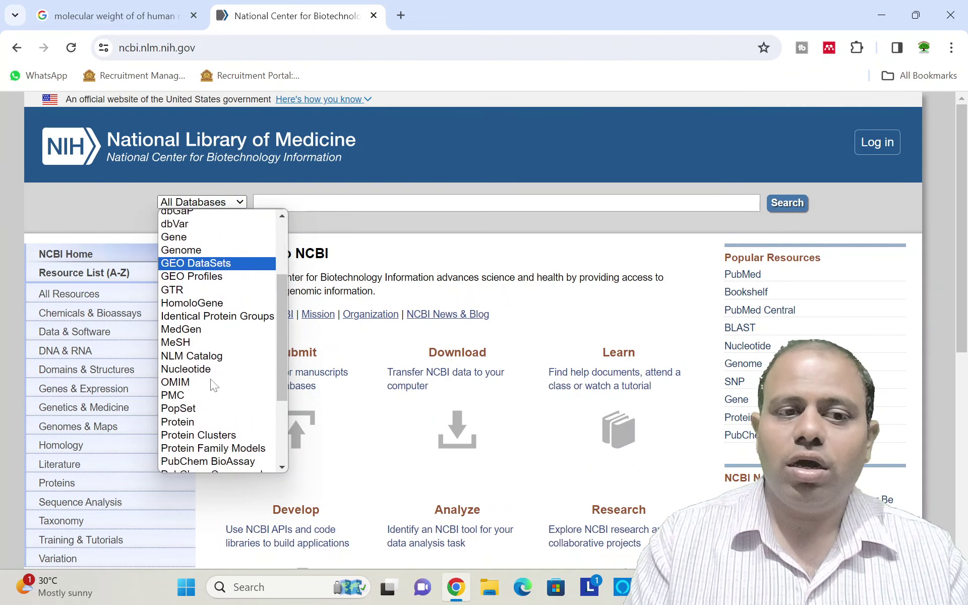
click(196, 423)
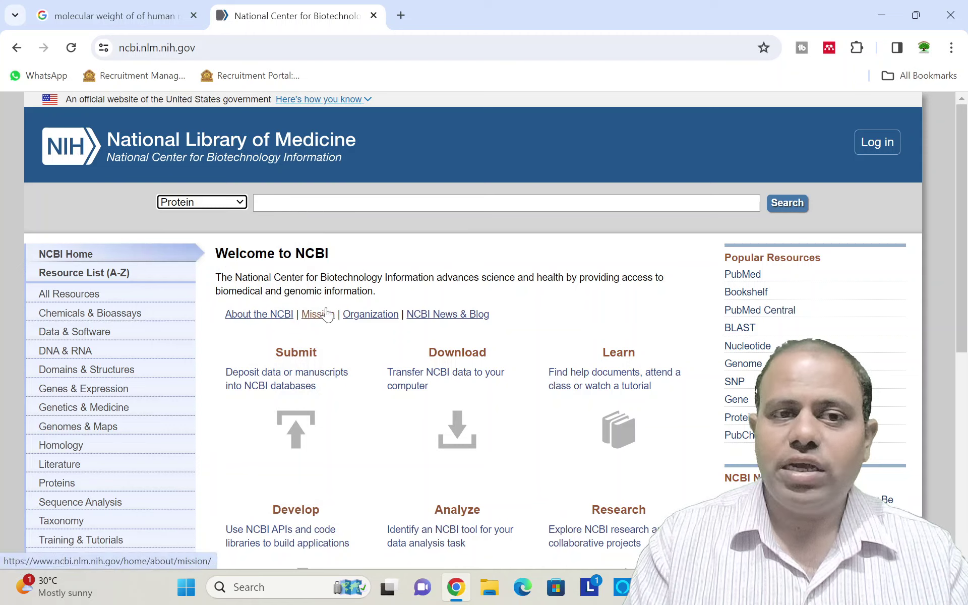
Search NCBI Protein for 'human myoglobin' and scroll through the 208 results.
click(371, 206)
text(human myo)
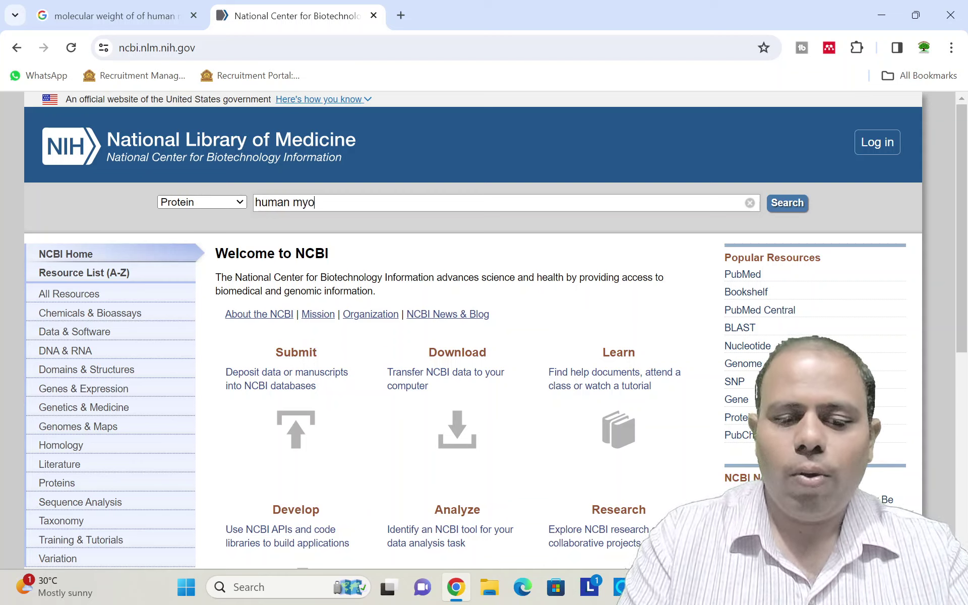
text(globin)
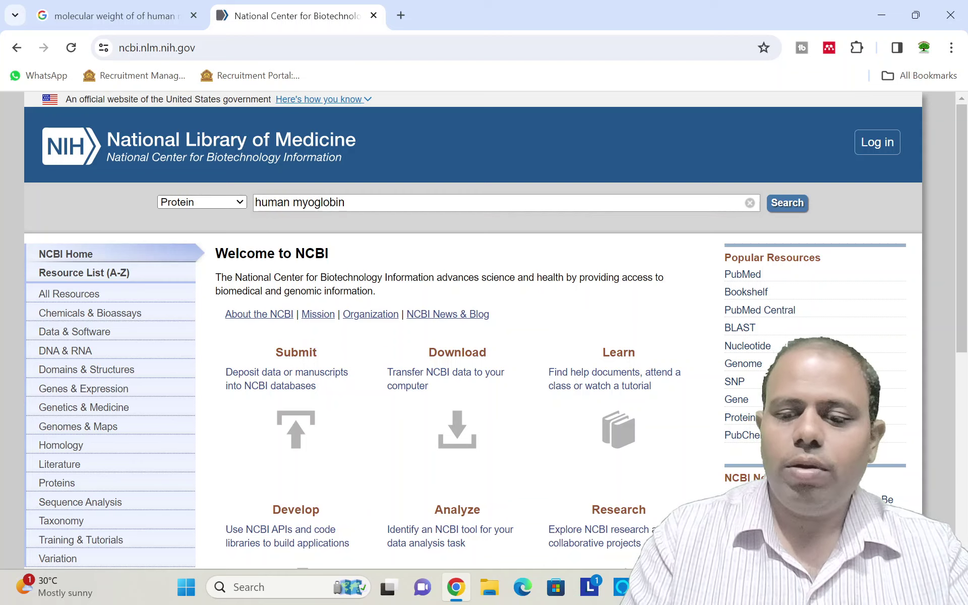
key(Return)
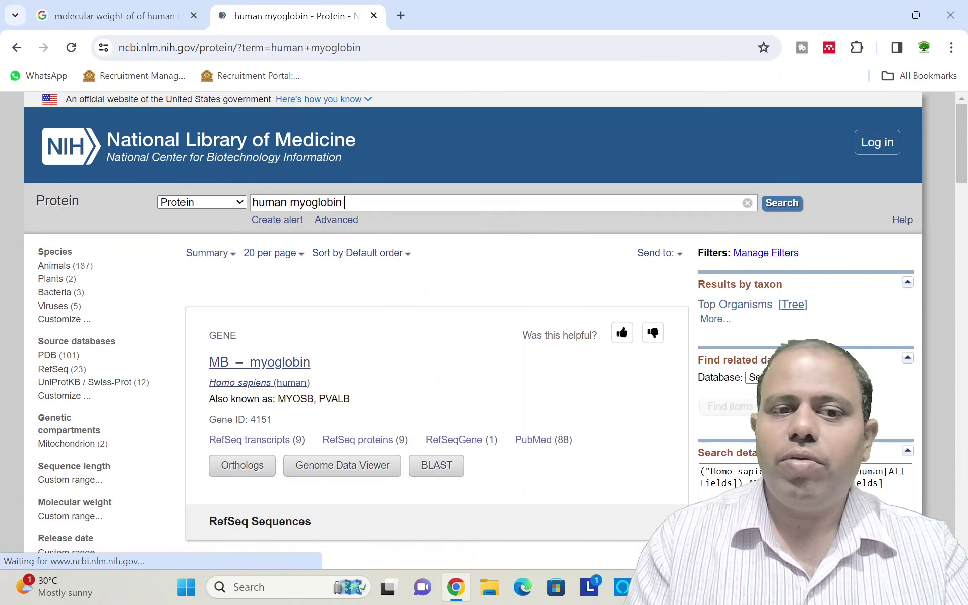
scroll(328, 338, down, 3)
scroll(325, 344, down, 2)
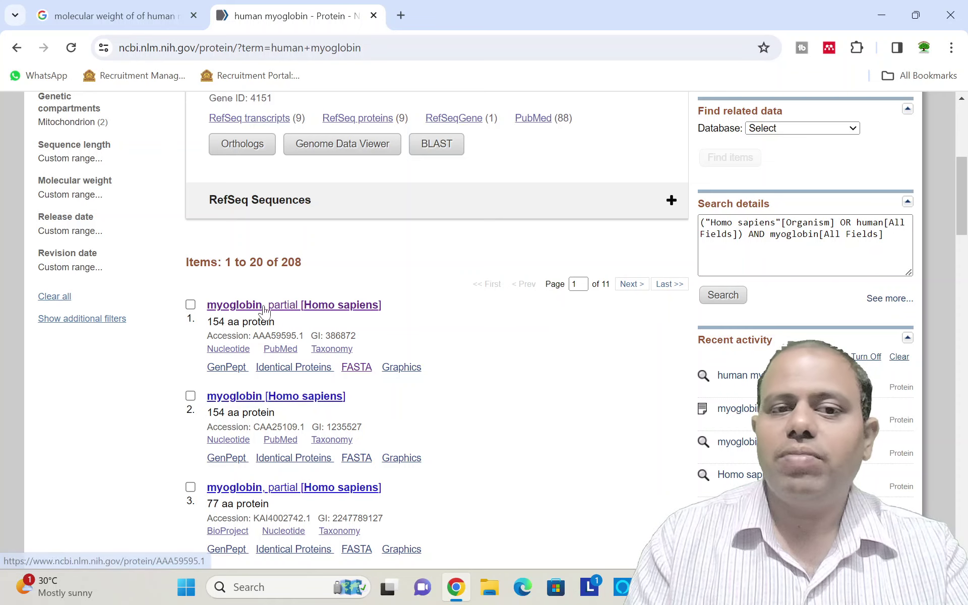
Open record AAA59595.1 'myoglobin, partial [Homo sapiens]', show it as FASTA, and select the whole sequence.
click(323, 305)
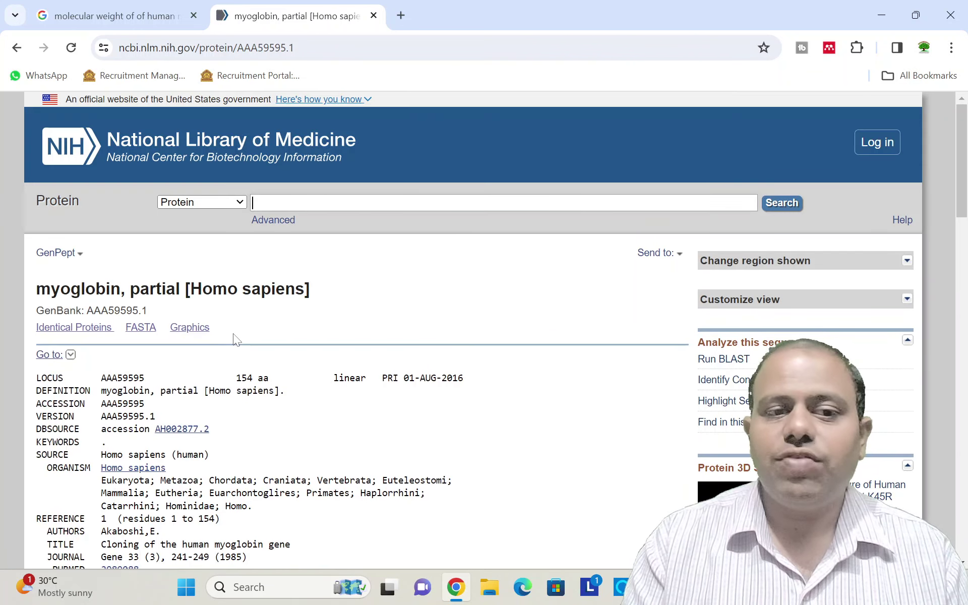
scroll(201, 372, down, 1)
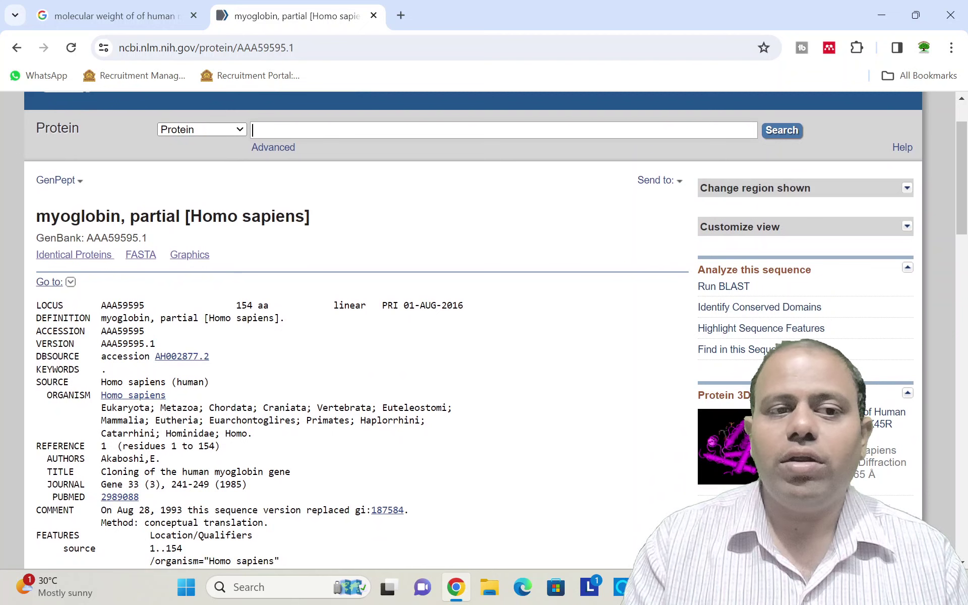
scroll(136, 343, down, 2)
scroll(135, 344, down, 1)
scroll(135, 344, up, 1)
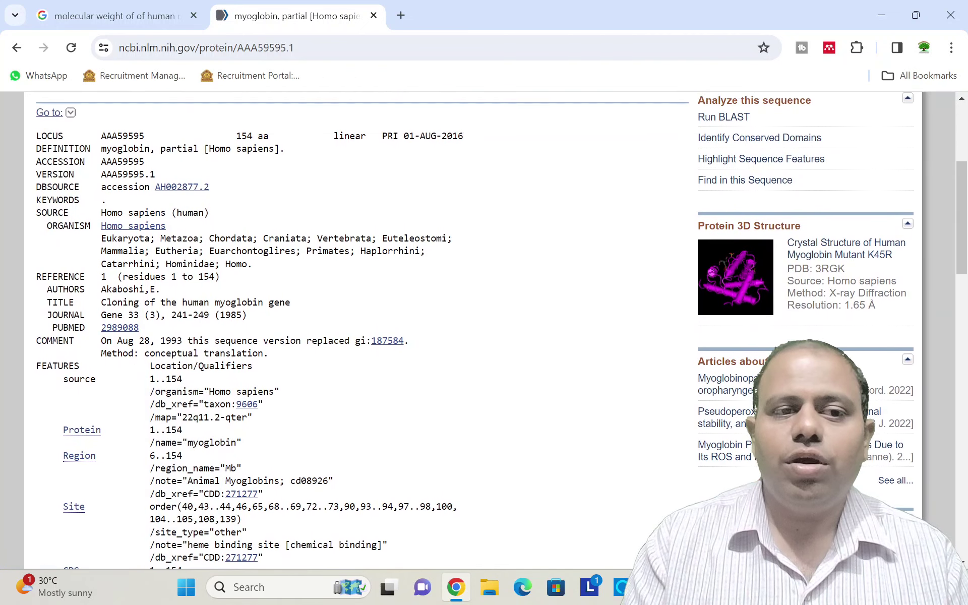
scroll(353, 330, up, 1)
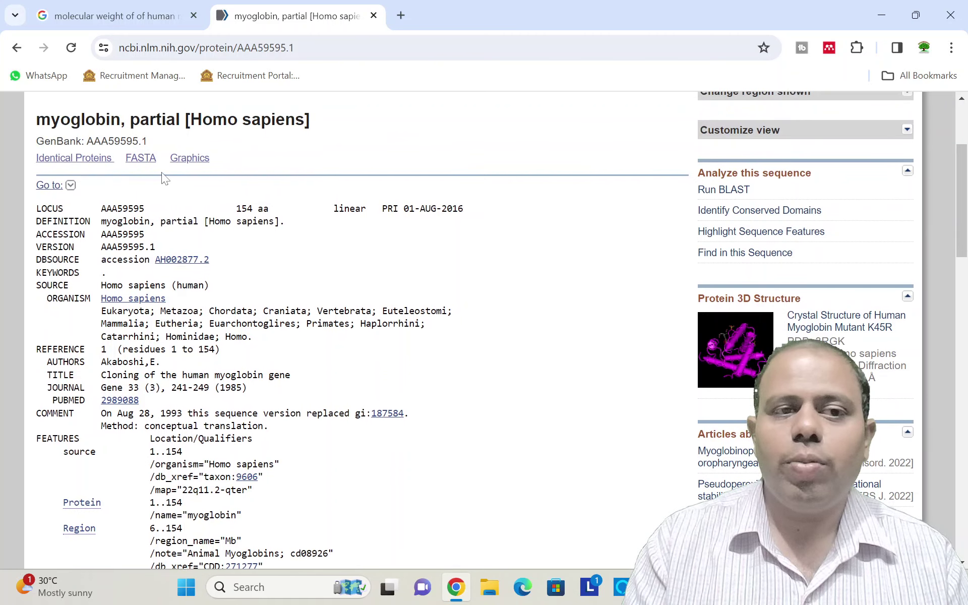
click(145, 162)
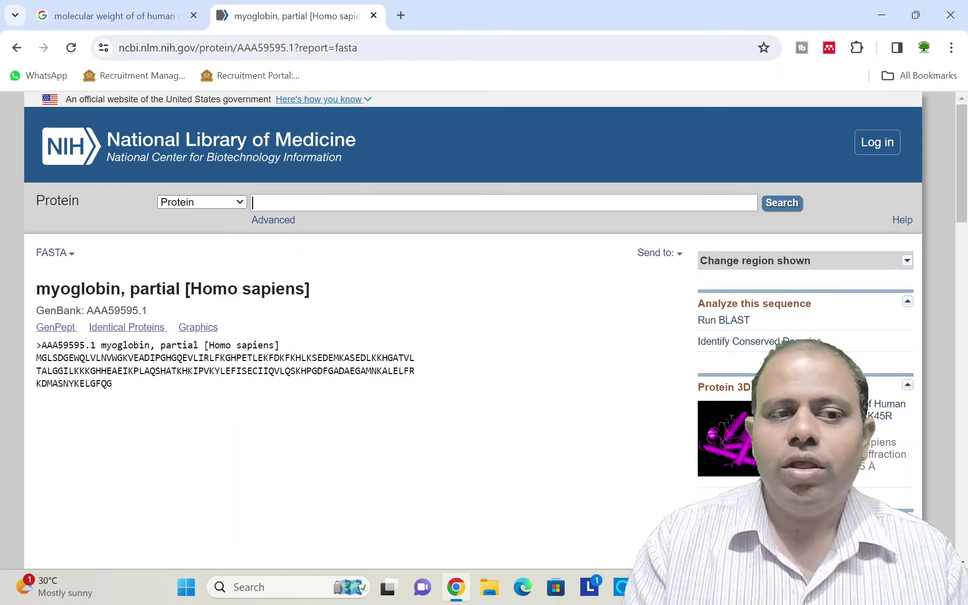
drag(37, 348, 118, 391)
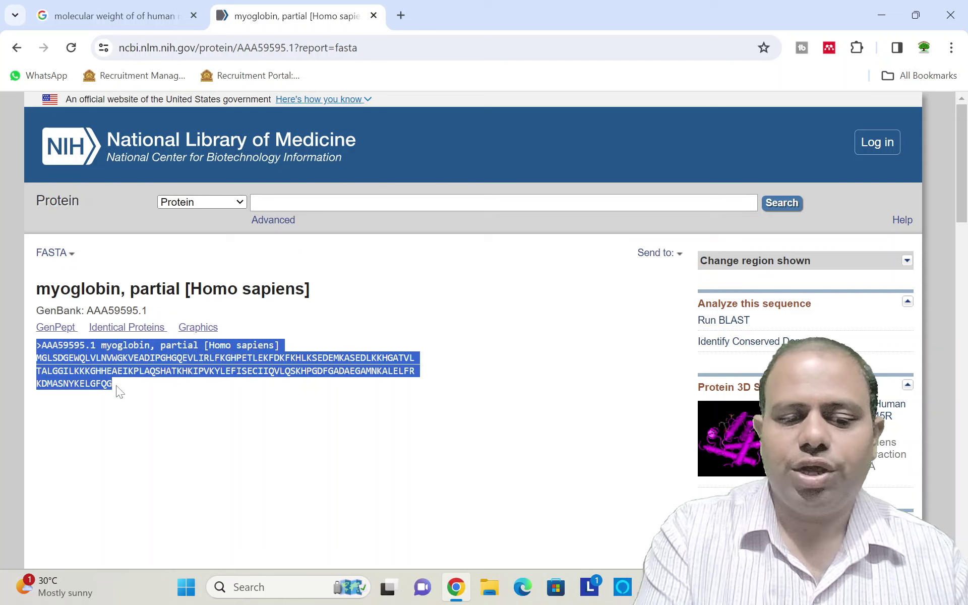
click(401, 15)
click(400, 44)
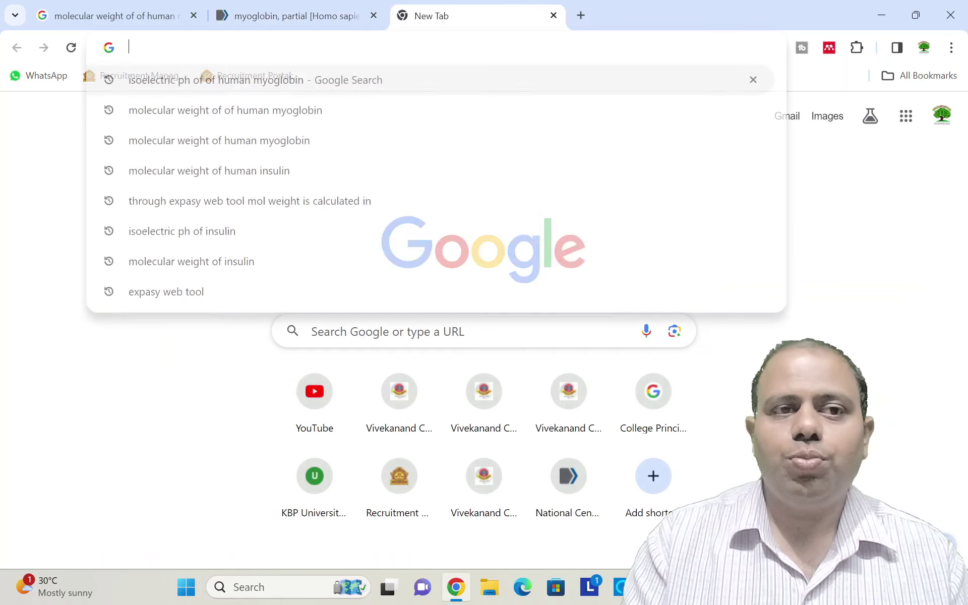
text(www.)
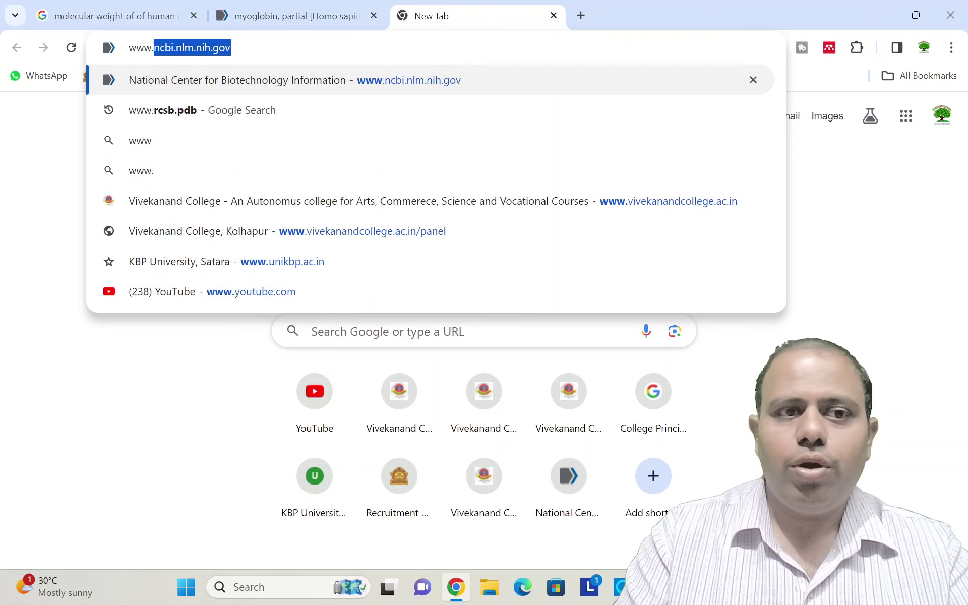
text(e)
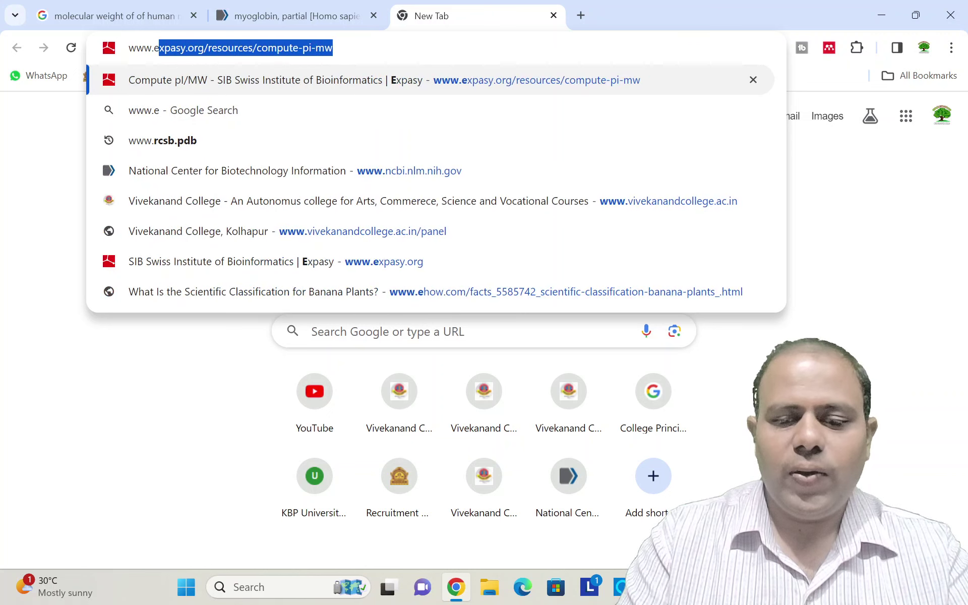
text(xpa)
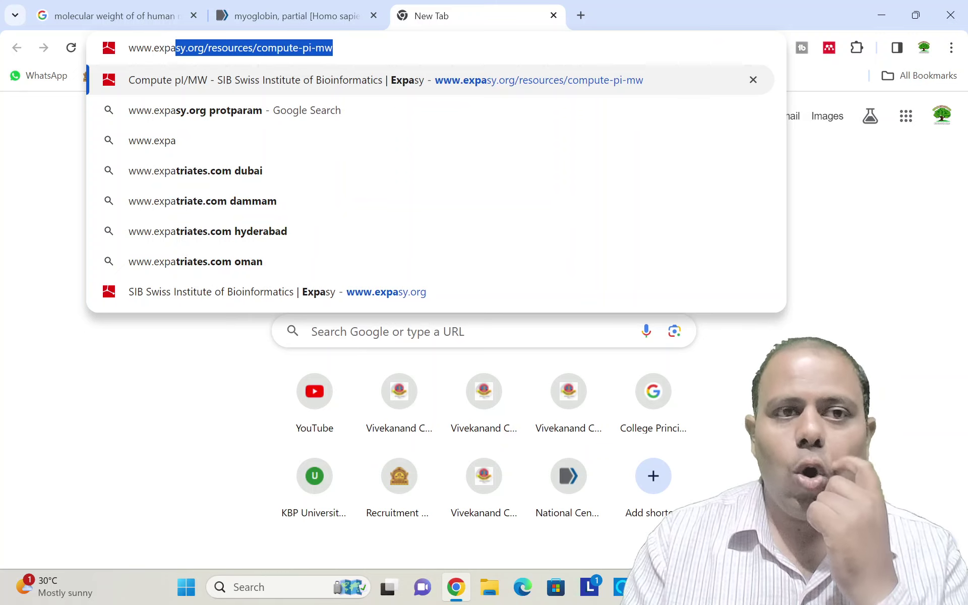
key(End)
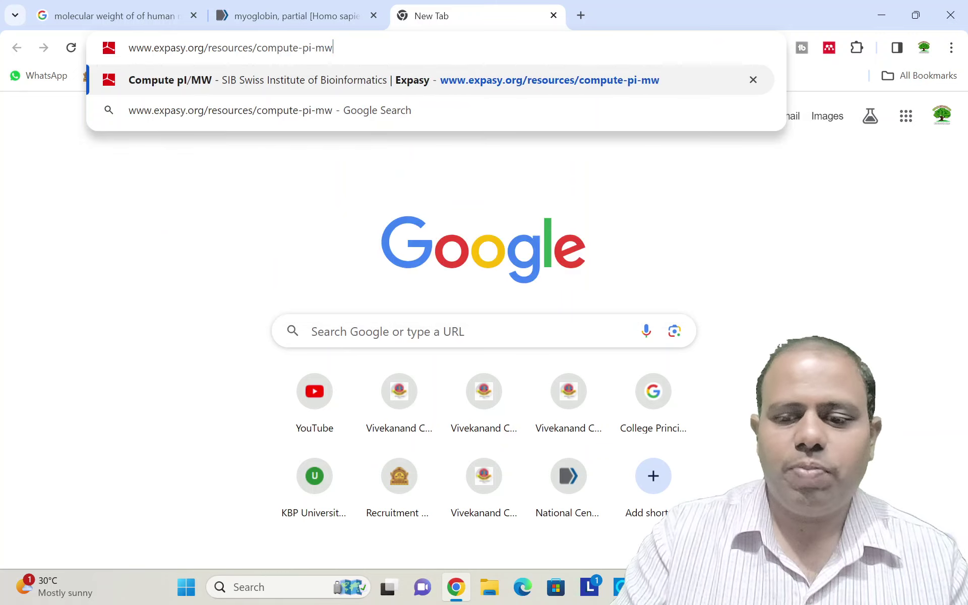
key(BackSpace)
key(BackSpace)
key(BackSpace)
key(BackSpace)
key(BackSpace)
key(BackSpace)
key(BackSpace)
key(BackSpace)
key(BackSpace)
key(BackSpace)
key(BackSpace)
key(BackSpace)
key(BackSpace)
key(BackSpace)
key(BackSpace)
key(BackSpace)
key(BackSpace)
key(BackSpace)
key(BackSpace)
key(BackSpace)
key(BackSpace)
key(BackSpace)
key(BackSpace)
key(BackSpace)
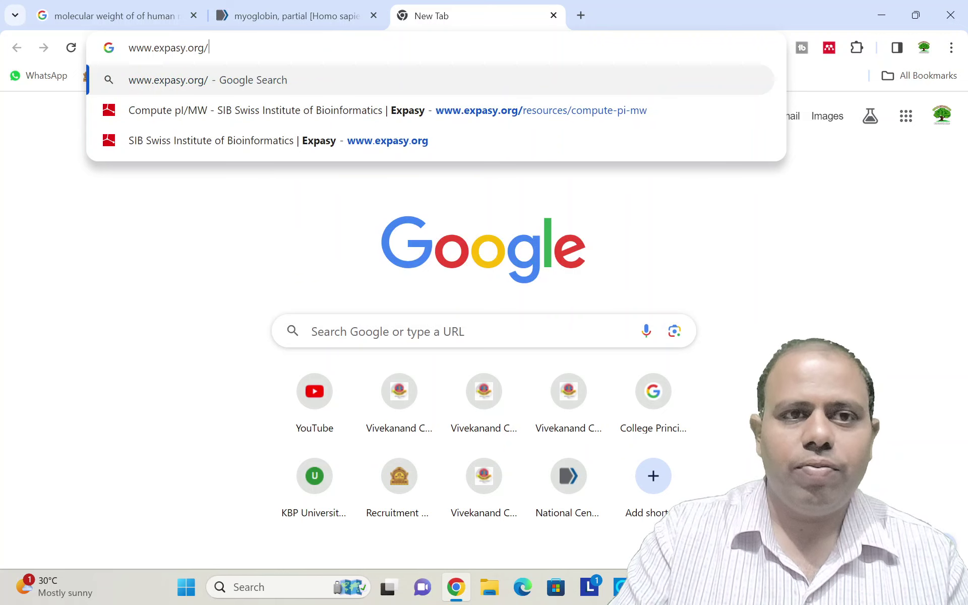
key(Return)
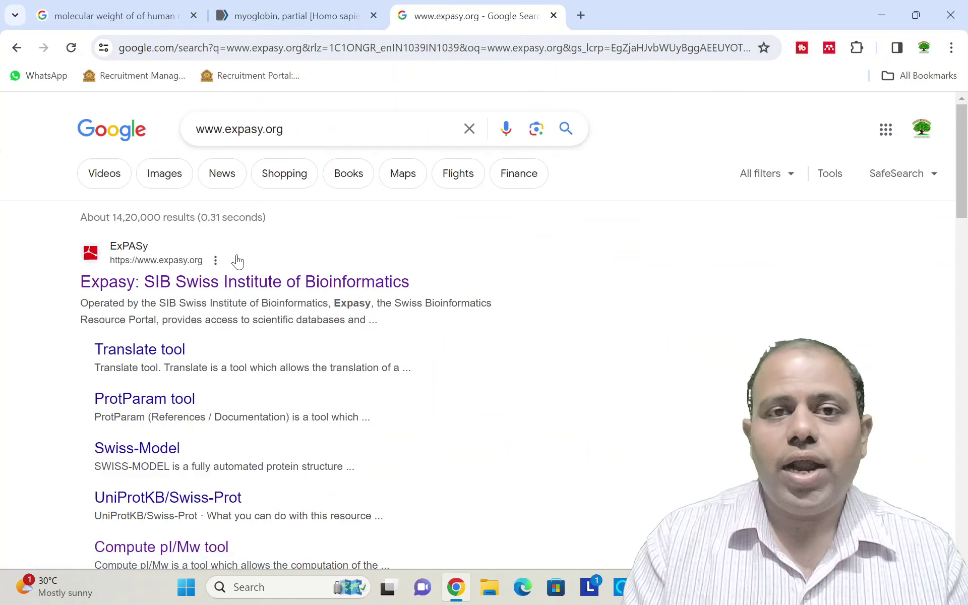
Go to the Expasy home page and pick the Compute pI/MW card from the SIB Resources grid.
click(205, 281)
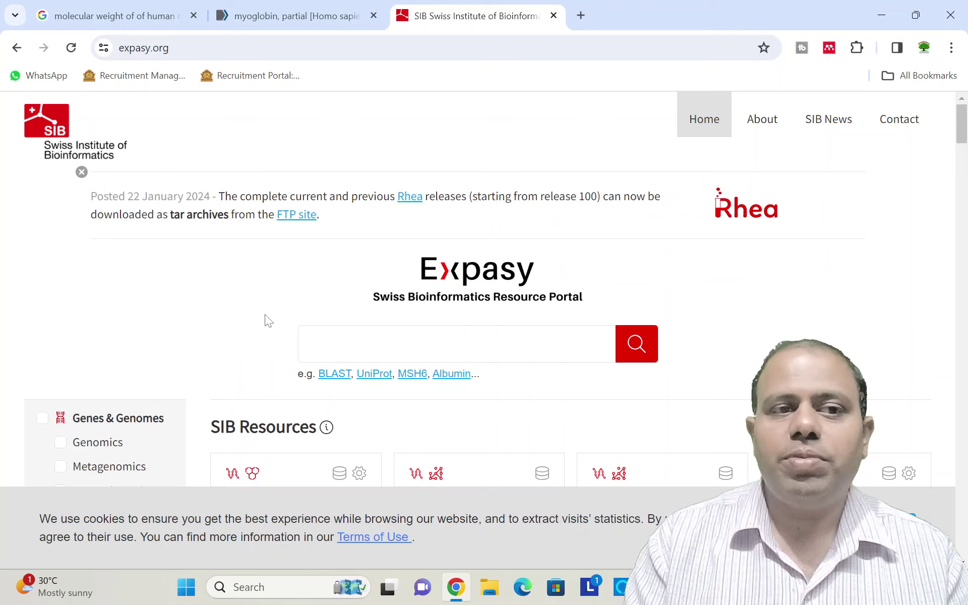
scroll(265, 318, down, 1)
scroll(264, 314, up, 1)
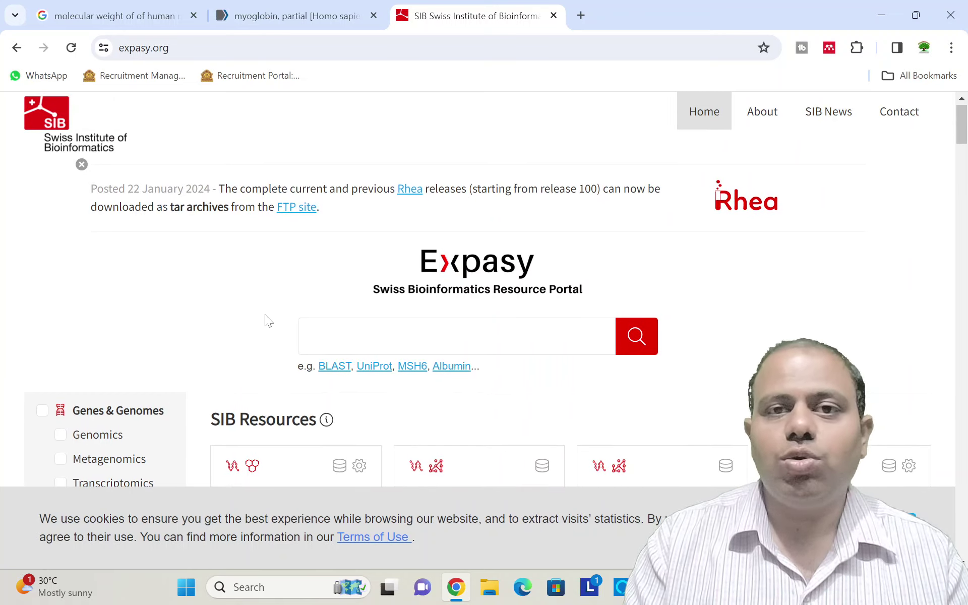
scroll(268, 321, down, 5)
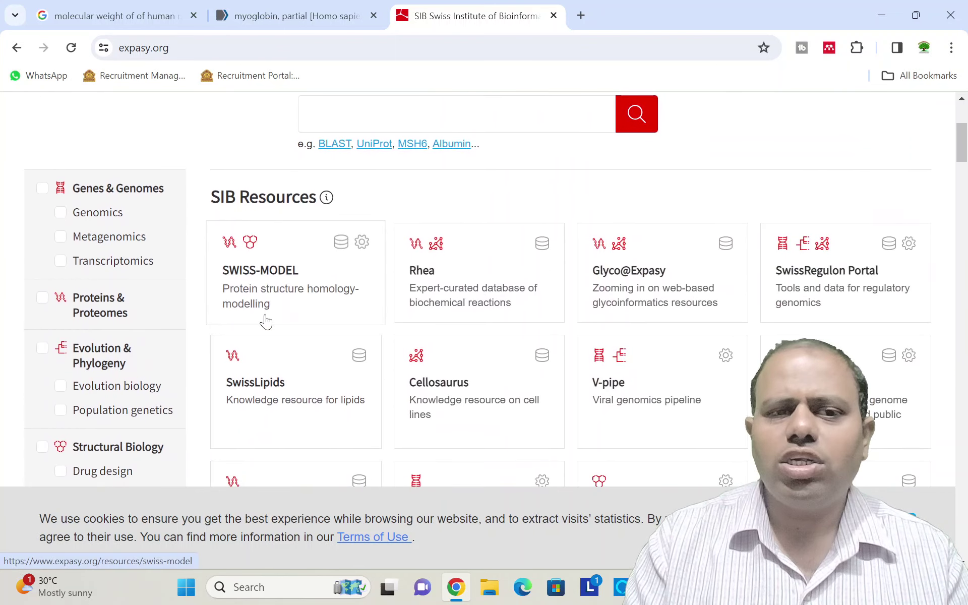
scroll(266, 321, down, 1)
scroll(265, 322, down, 5)
scroll(266, 322, down, 10)
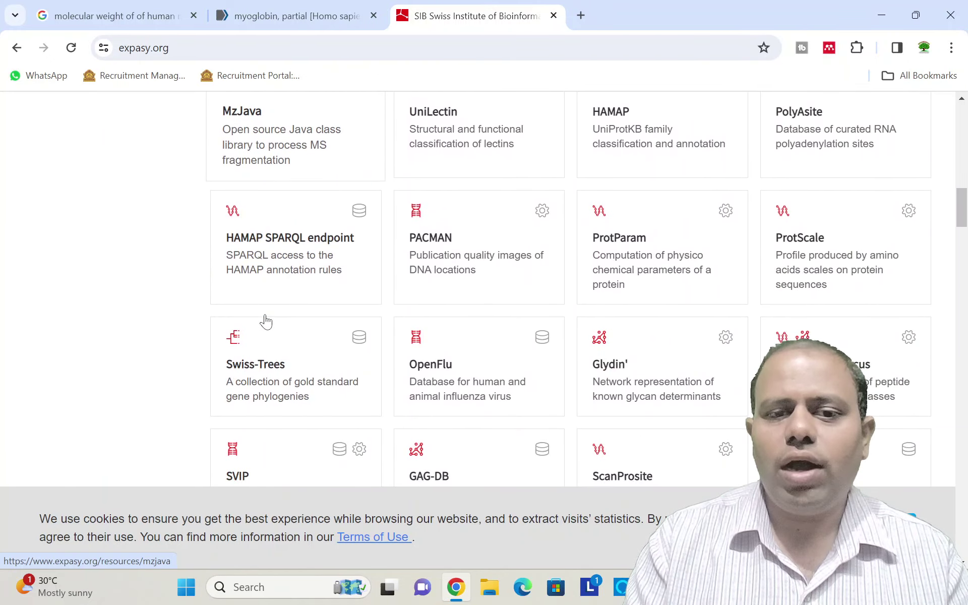
scroll(266, 321, down, 9)
scroll(266, 321, down, 9)
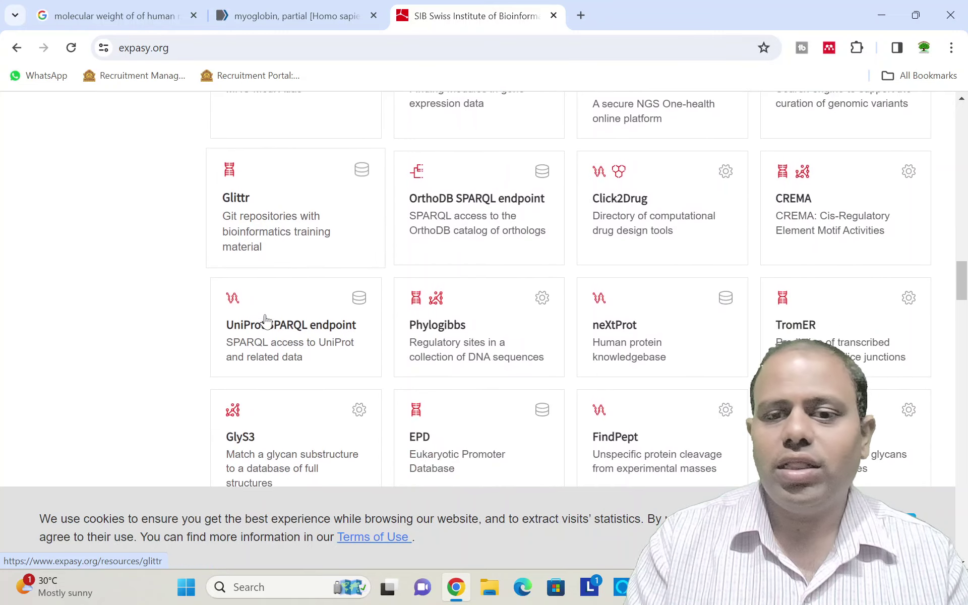
scroll(266, 321, down, 4)
scroll(265, 321, down, 3)
scroll(266, 321, down, 6)
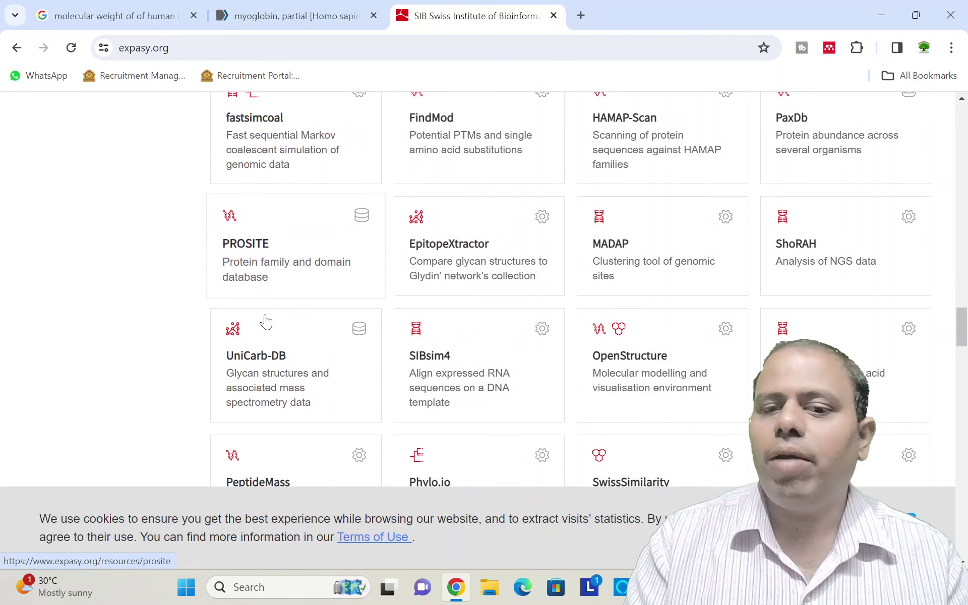
scroll(265, 321, down, 7)
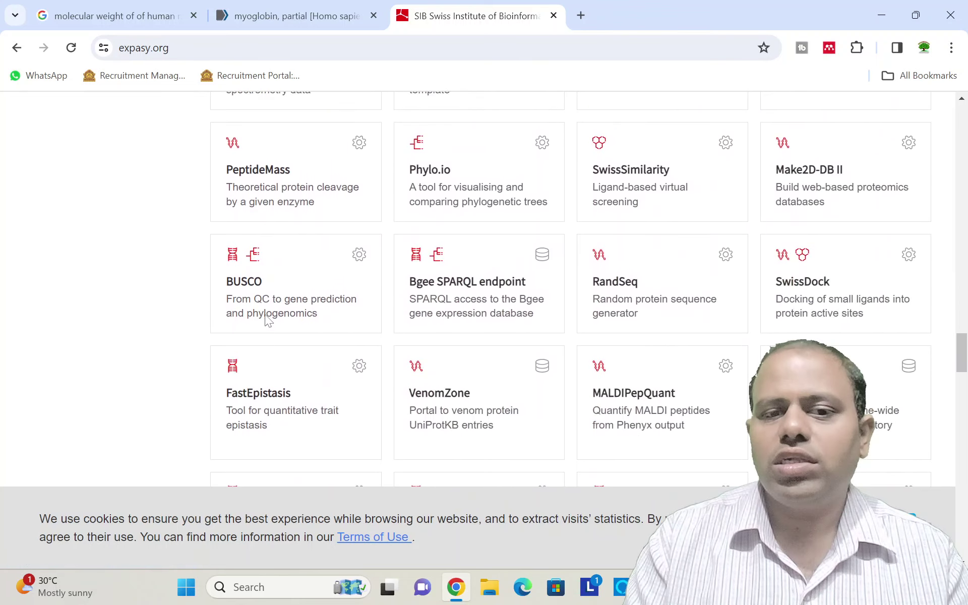
scroll(266, 321, down, 8)
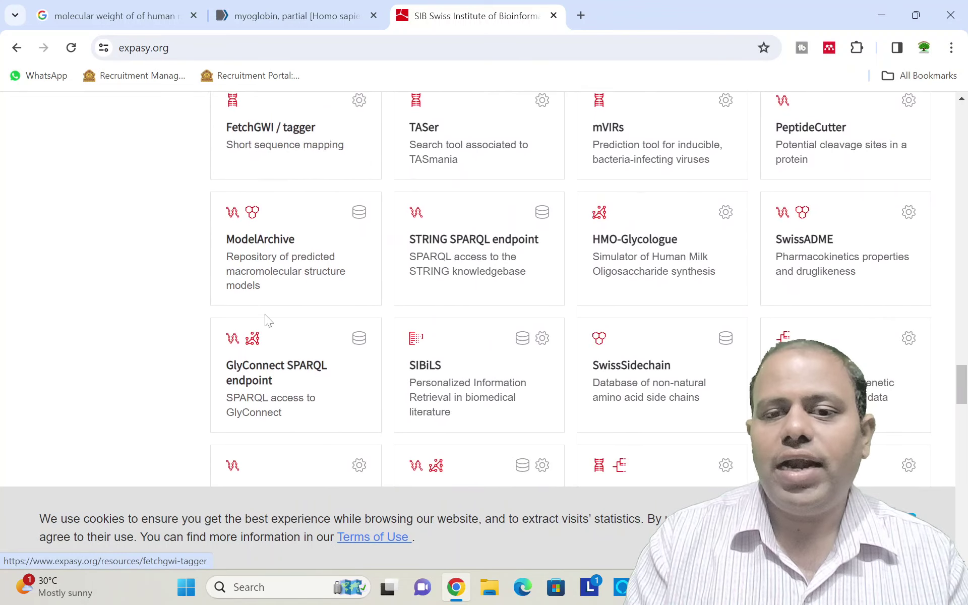
scroll(266, 322, down, 8)
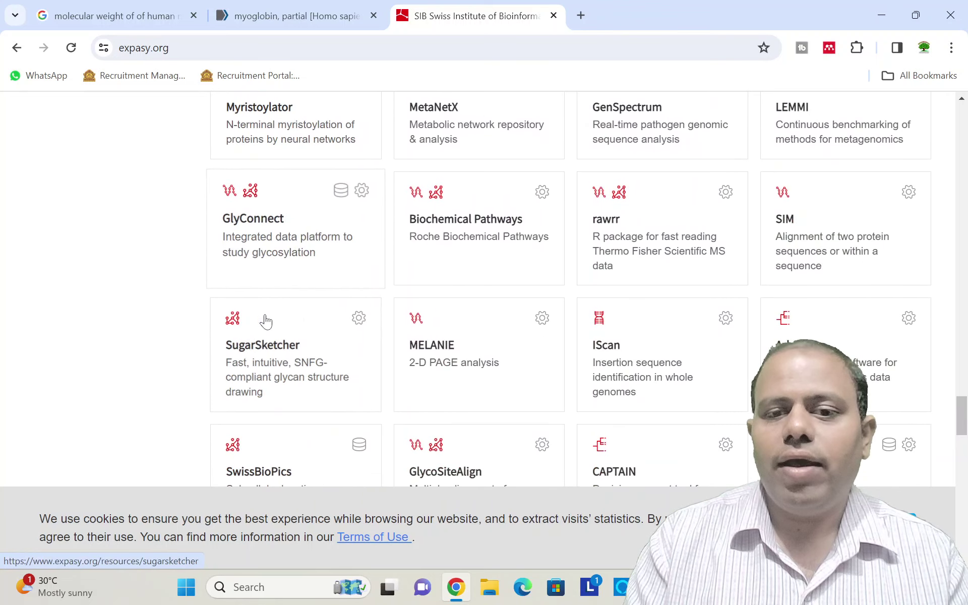
scroll(265, 321, down, 10)
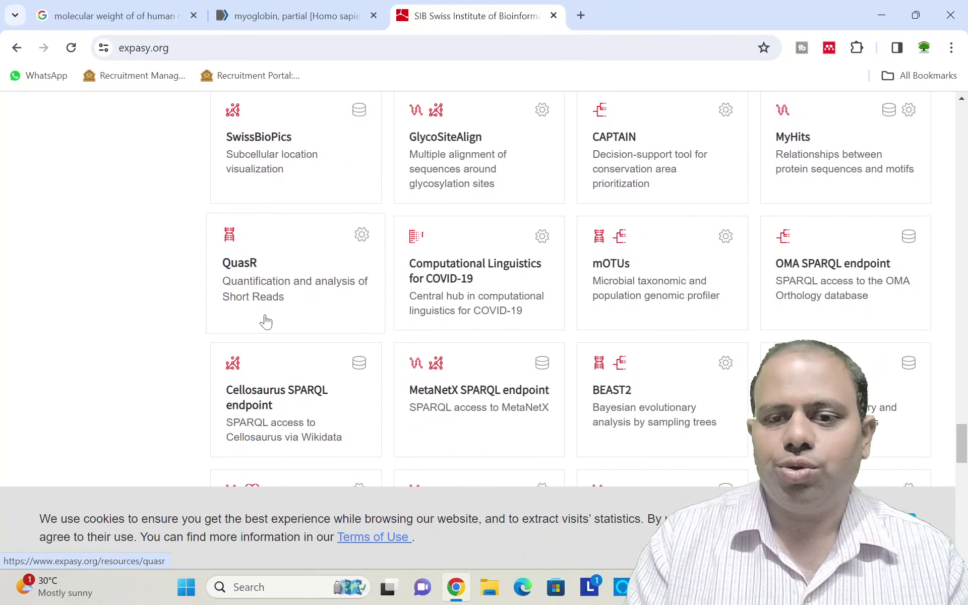
scroll(266, 321, down, 6)
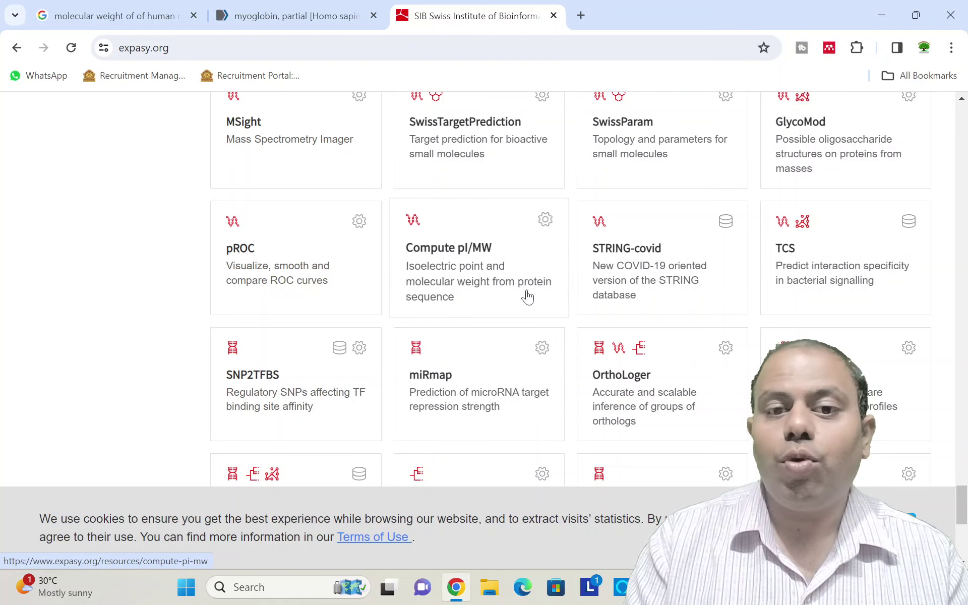
click(452, 248)
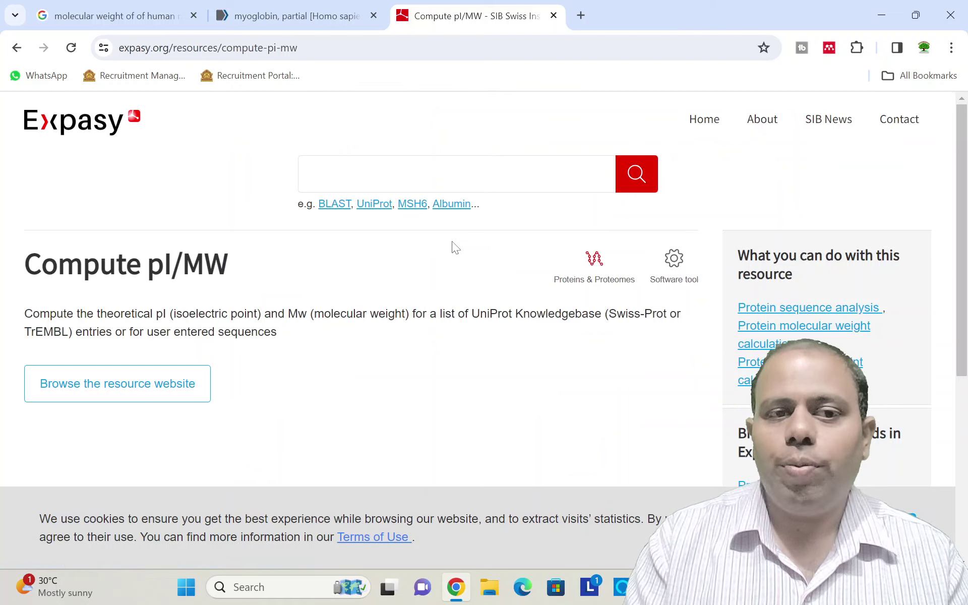
Launch the Compute pI/Mw tool from 'Browse the resource website' in a new tab.
scroll(197, 349, down, 1)
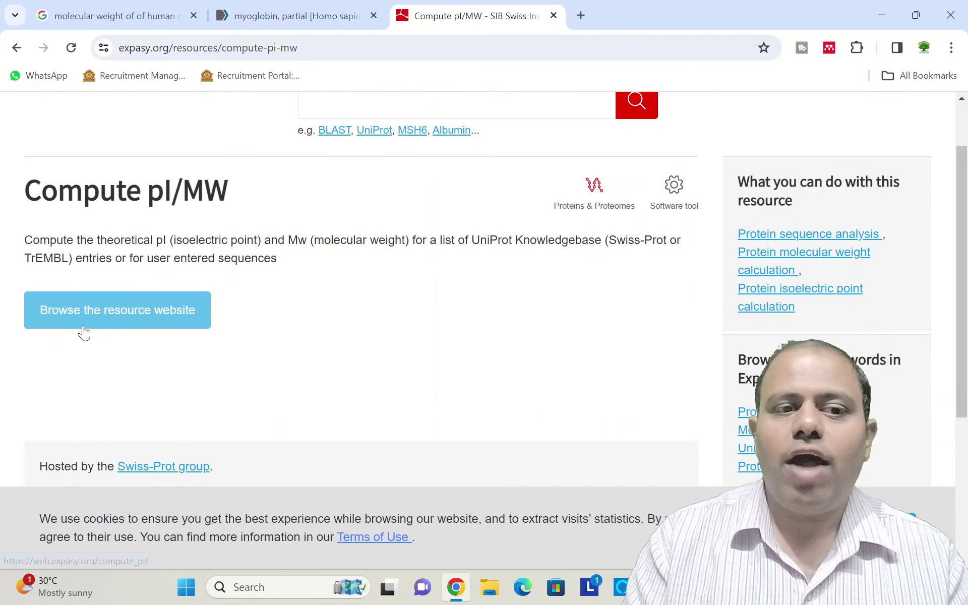
click(115, 311)
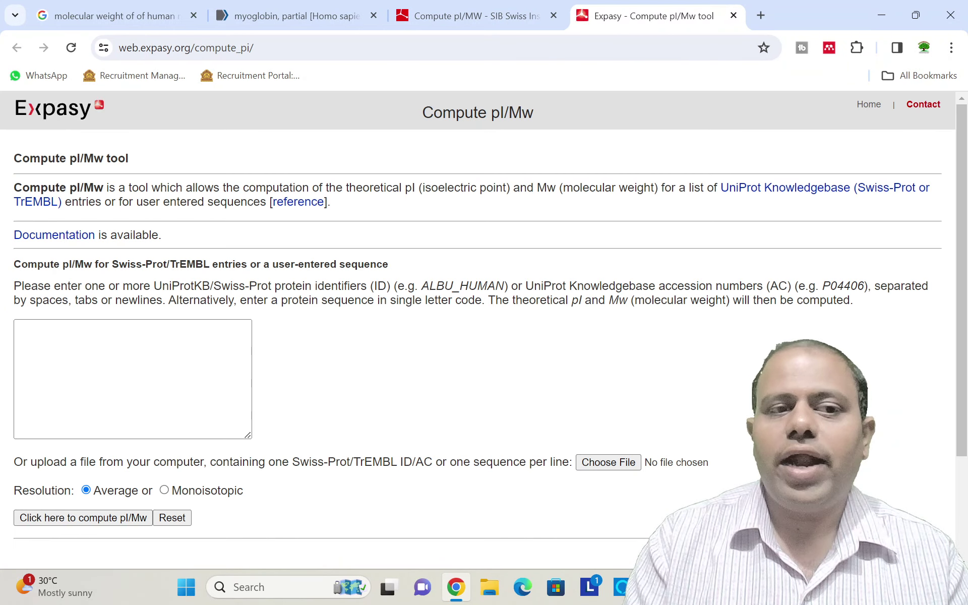
Paste the copied AAA59595.1 myoglobin FASTA sequence into the Compute pI/Mw sequence box.
scroll(114, 307, down, 3)
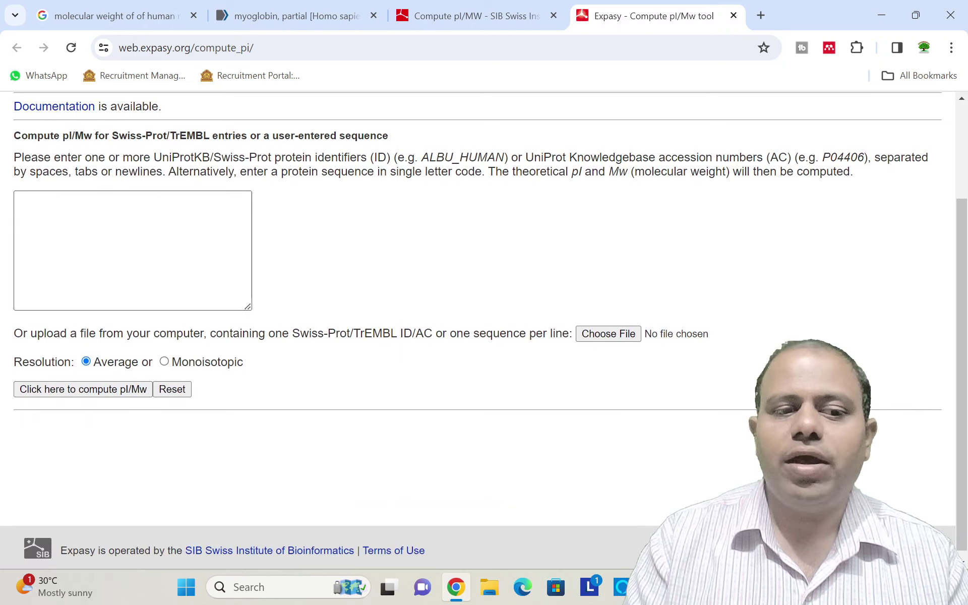
scroll(114, 307, up, 3)
click(117, 327)
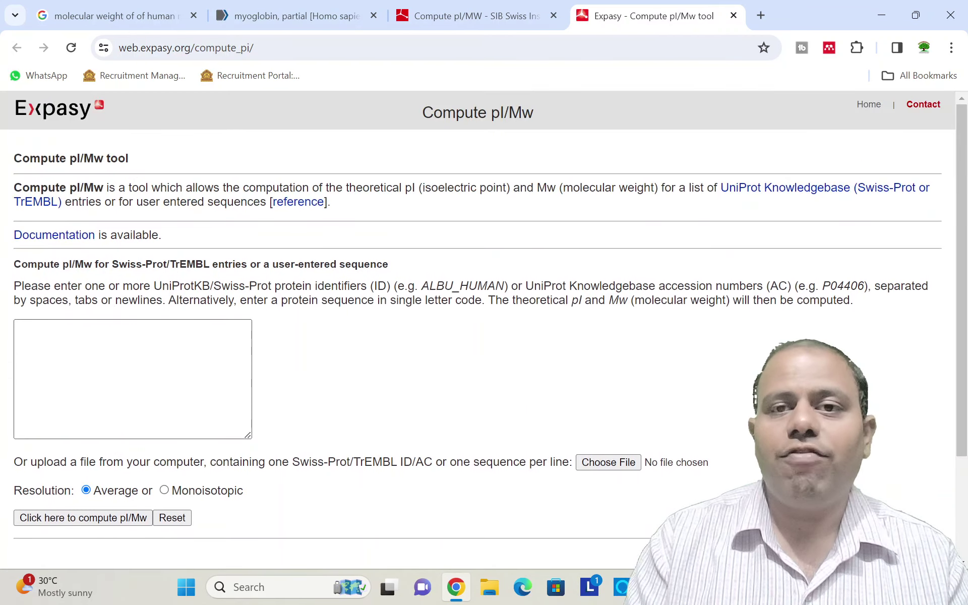
click(16, 327)
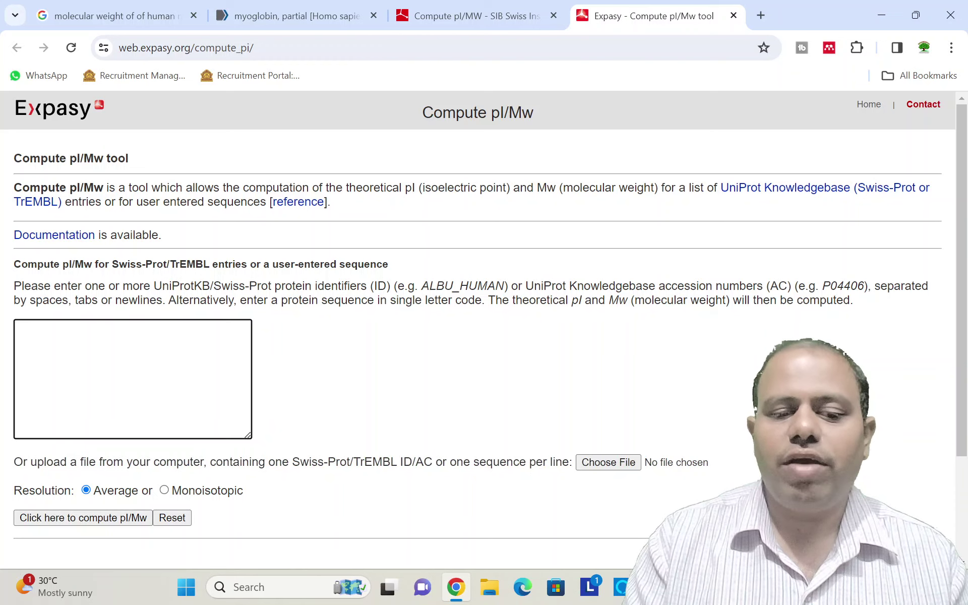
text(>AAA59595.1 myoglobin, partial [Homo sapiens] MGLSDGEWQLVLNVWGKVEADIPGHGQEVLIRLFKGHPETLEKFDKFKHLKSEDEMKASEDLKKHGATVL TALGGILKKKGHHEAEIKPLAQSHATKHKIPVKYLEFISECIIQVLQSKHPGDFGADAEGAMNKALELFR KDMASNYKELGFQG)
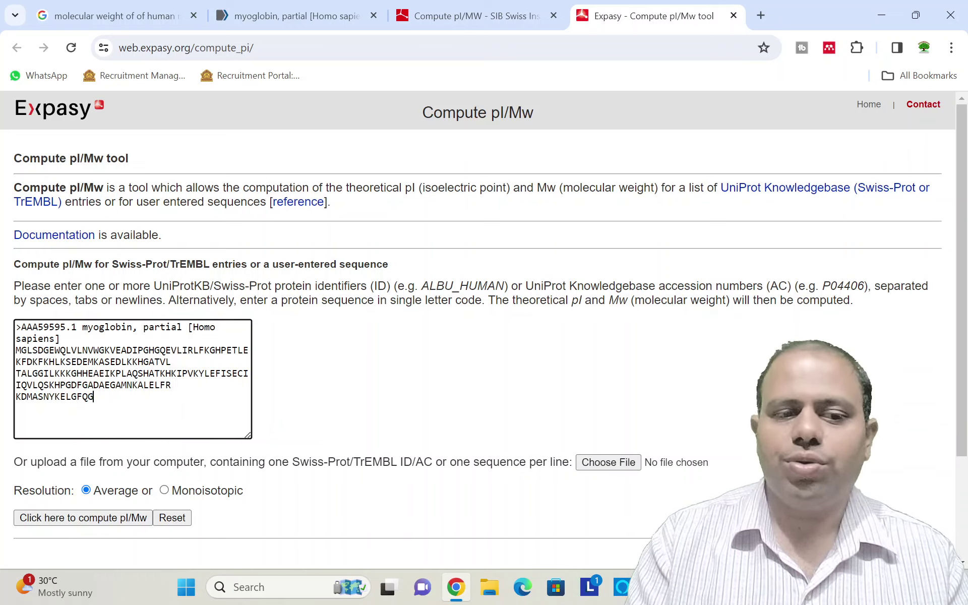
Compute the sequence's theoretical pI/Mw, getting 6.76 / 17184.79.
click(99, 518)
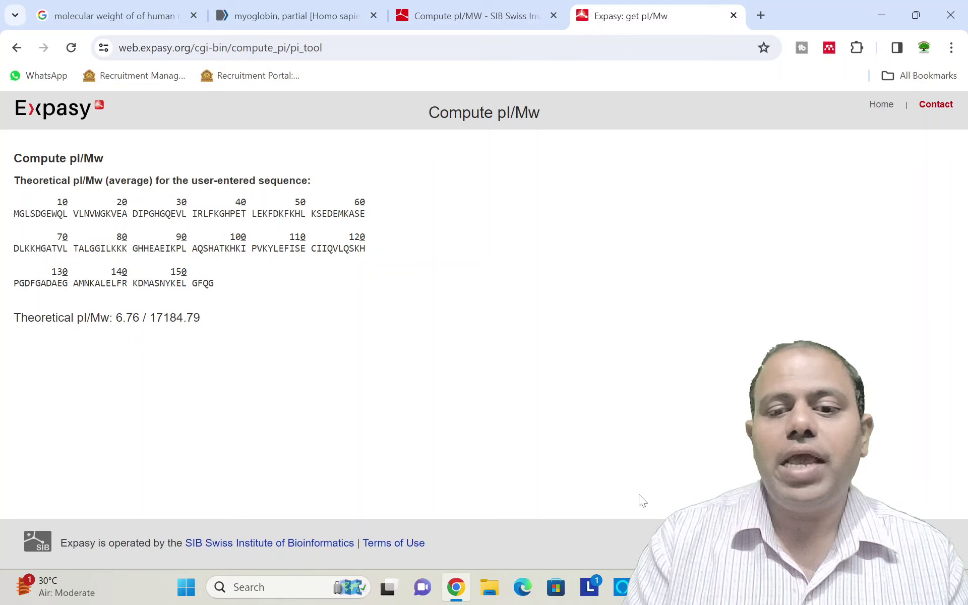
mouse_move(686, 588)
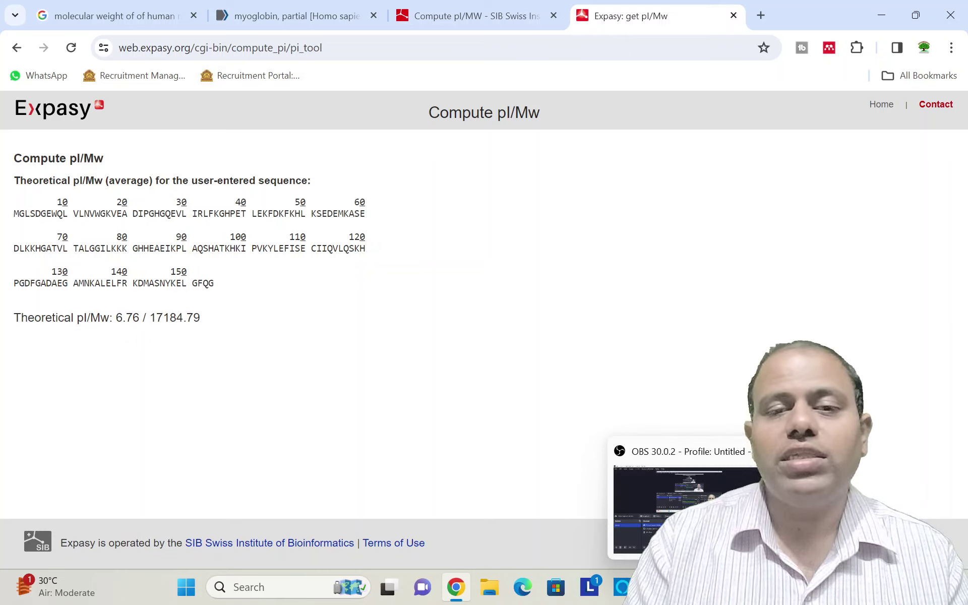